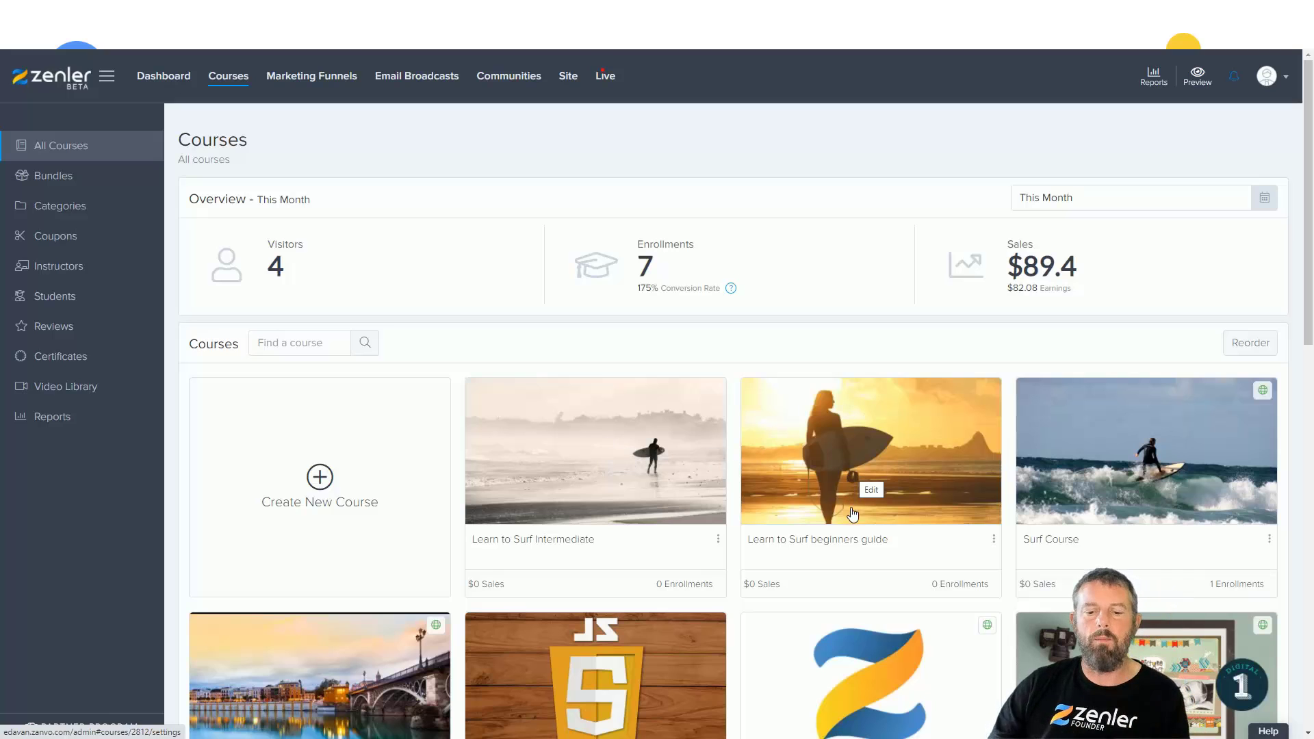
# - Open Learn to Surf Intermediate's Curriculum and expand Section 2 Getting in the water
pyautogui.click(575, 459)
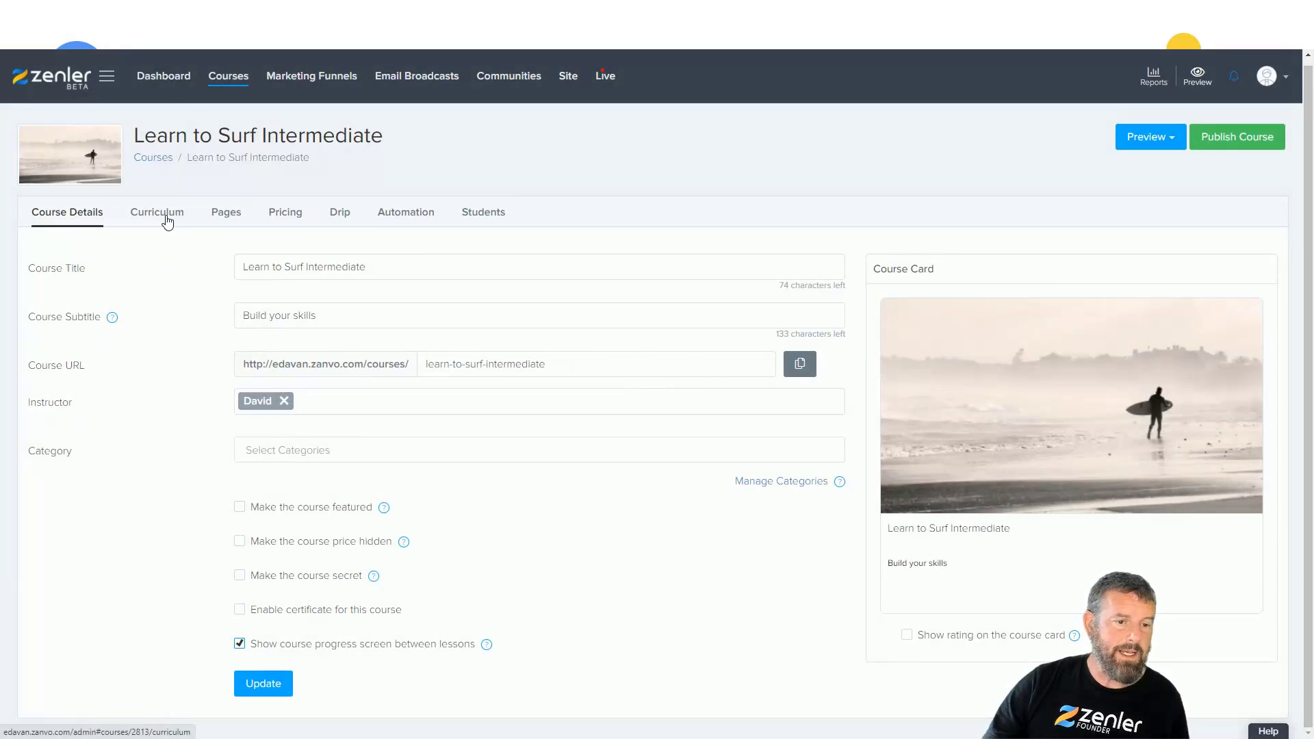
pyautogui.click(165, 215)
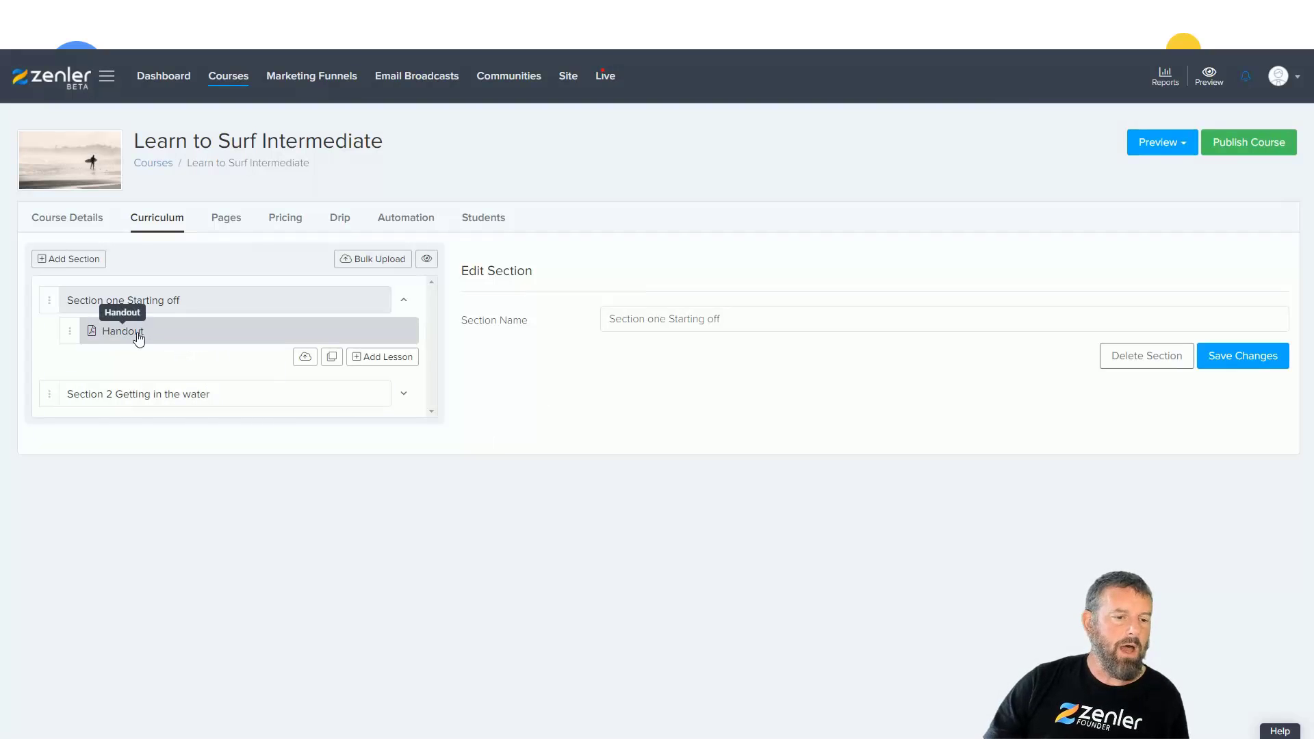
pyautogui.click(404, 397)
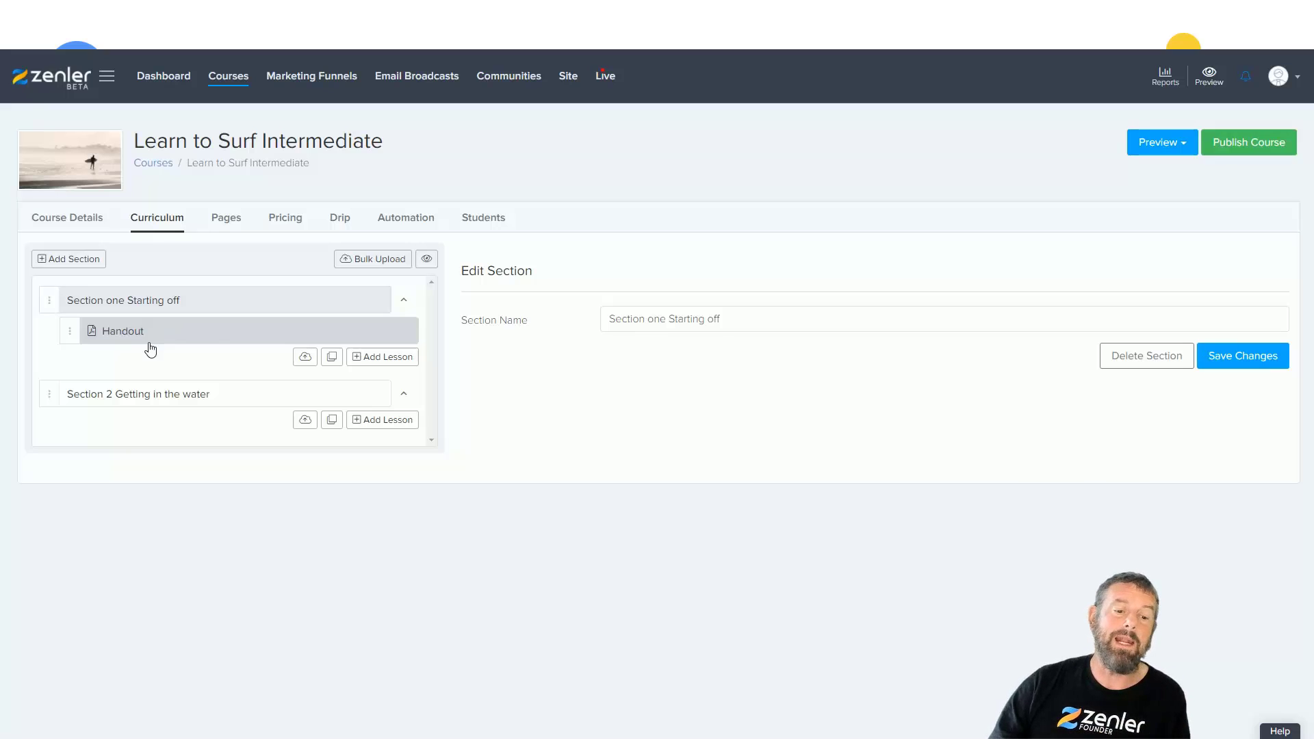
# - Copy the Handout lesson from this course into Section 2, creating Handout_copy
pyautogui.click(332, 420)
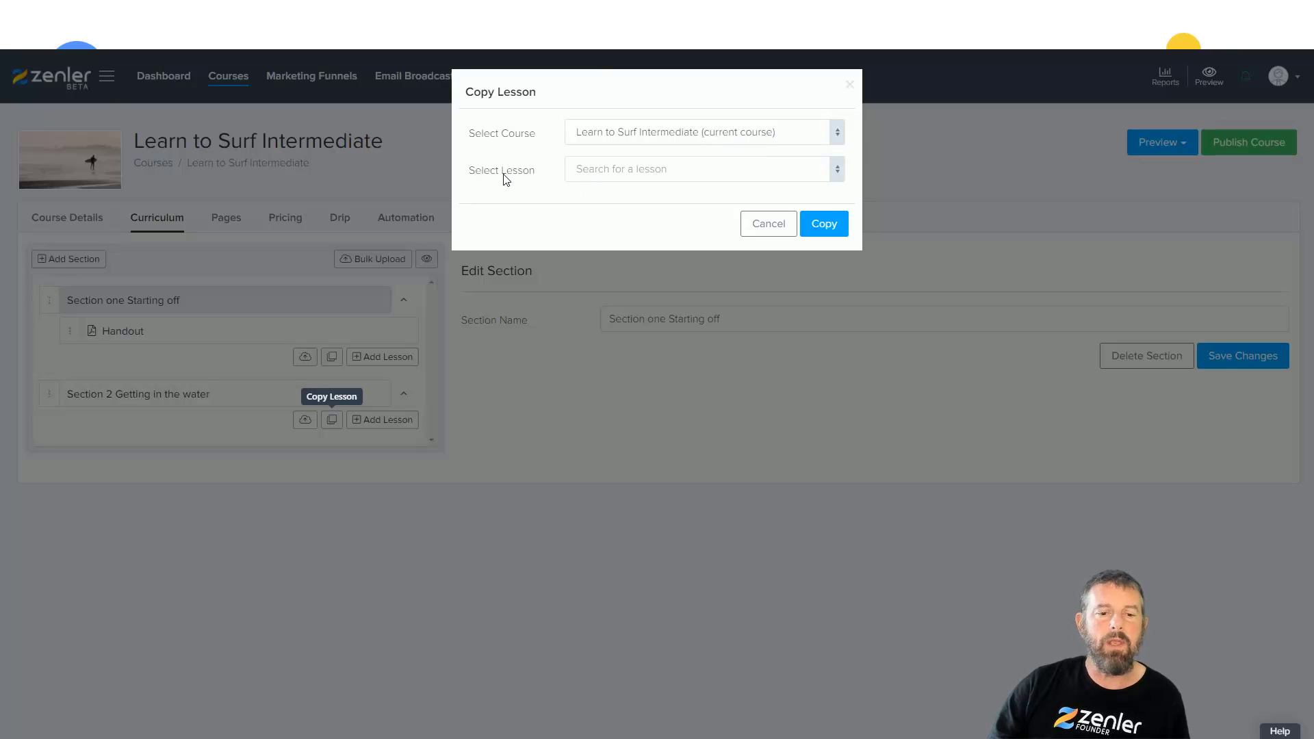
pyautogui.click(640, 174)
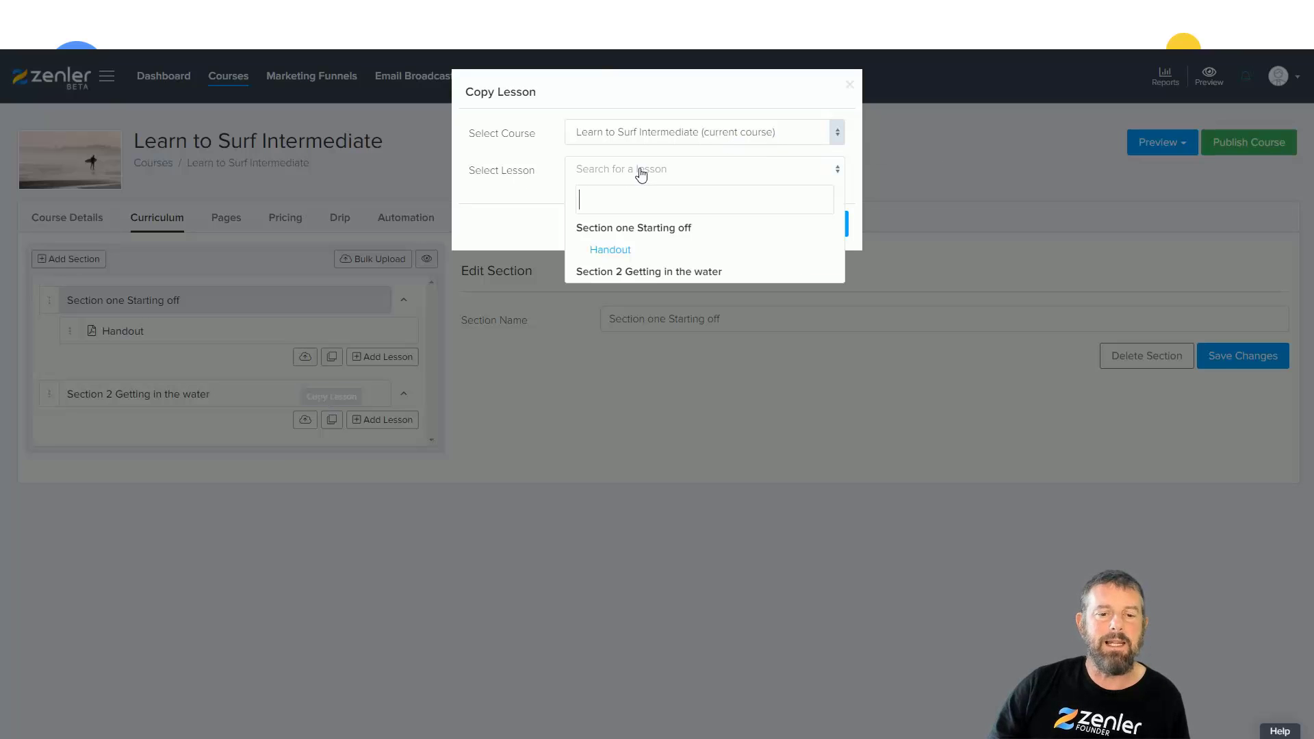
pyautogui.click(610, 251)
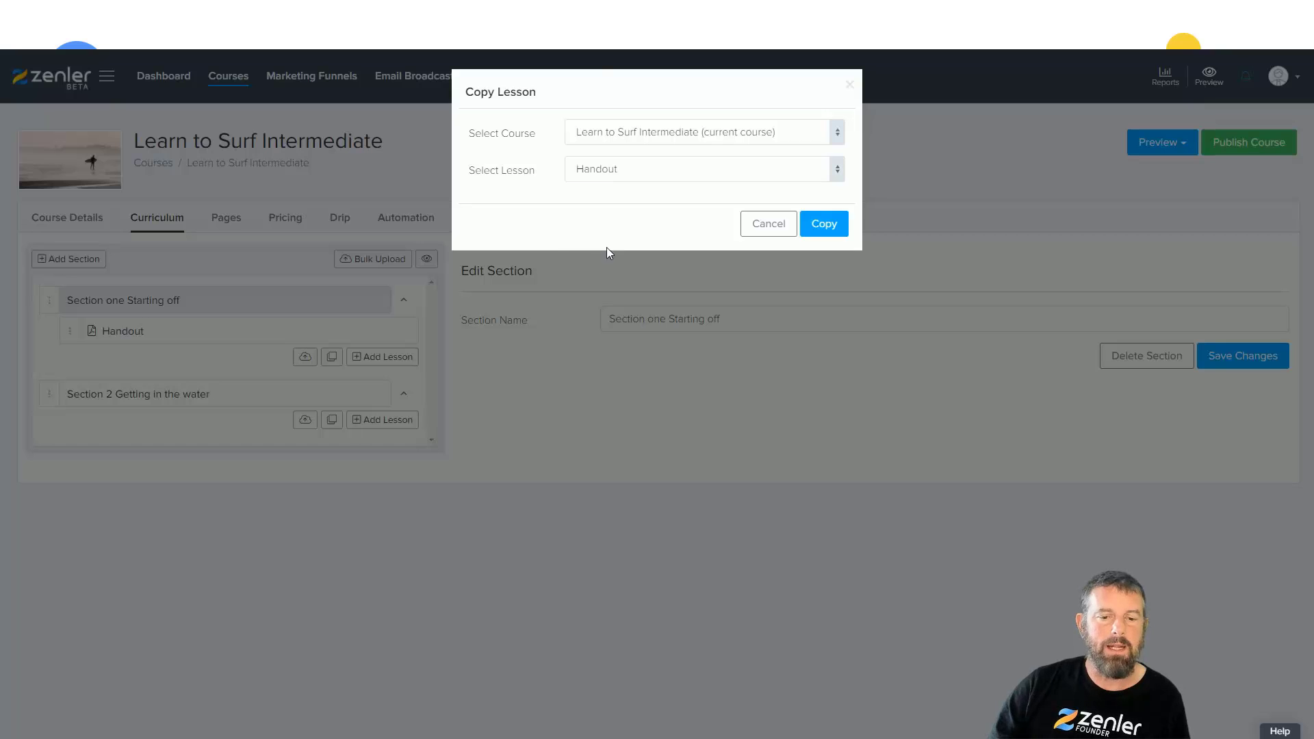
pyautogui.click(825, 228)
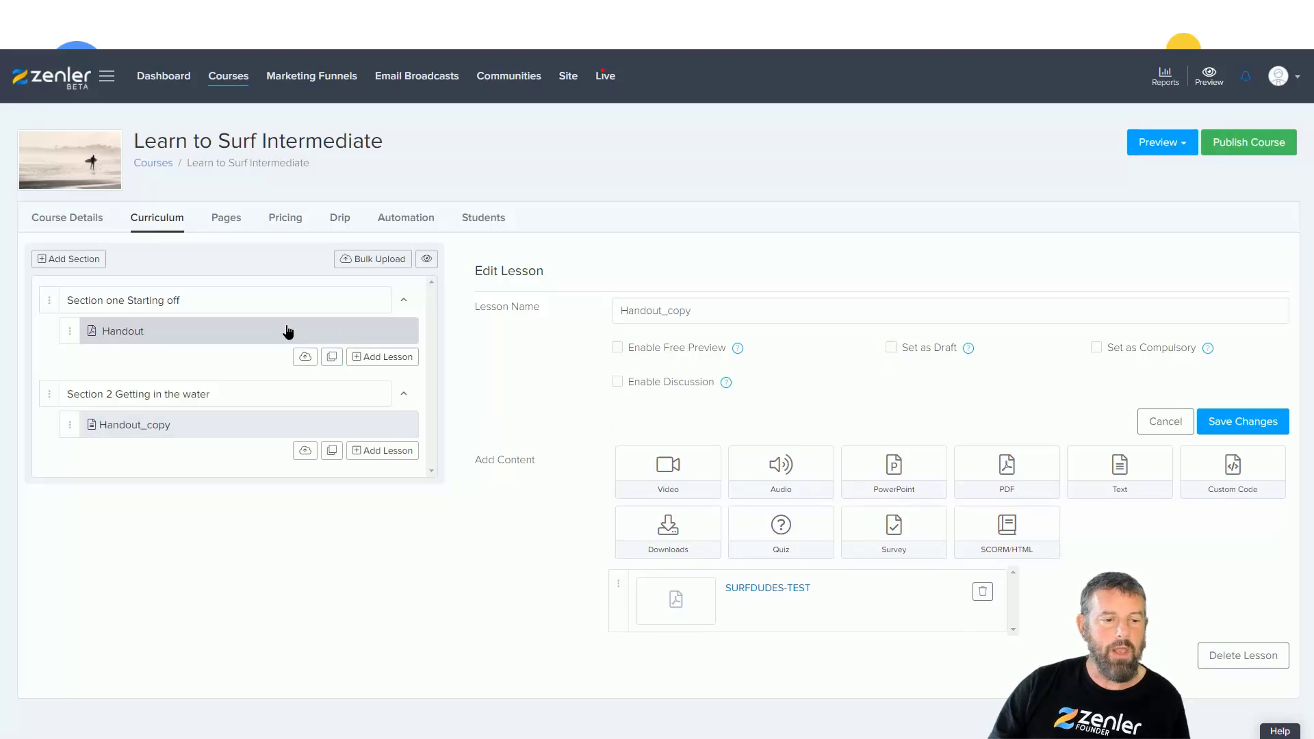
# - Toggle Handout's Set as Draft on and off, then open Handout_copy unsaved and select '_copy'
pyautogui.click(370, 335)
pyautogui.click(709, 483)
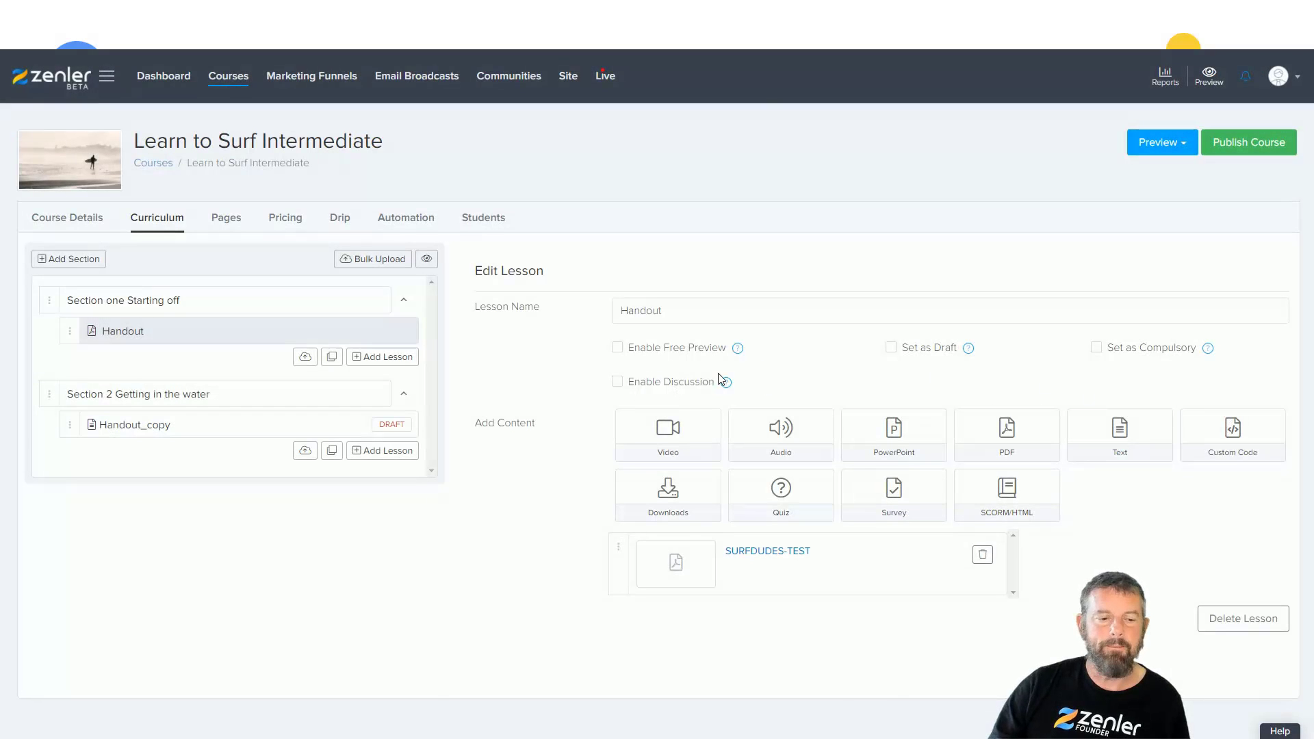
pyautogui.click(260, 337)
pyautogui.click(891, 348)
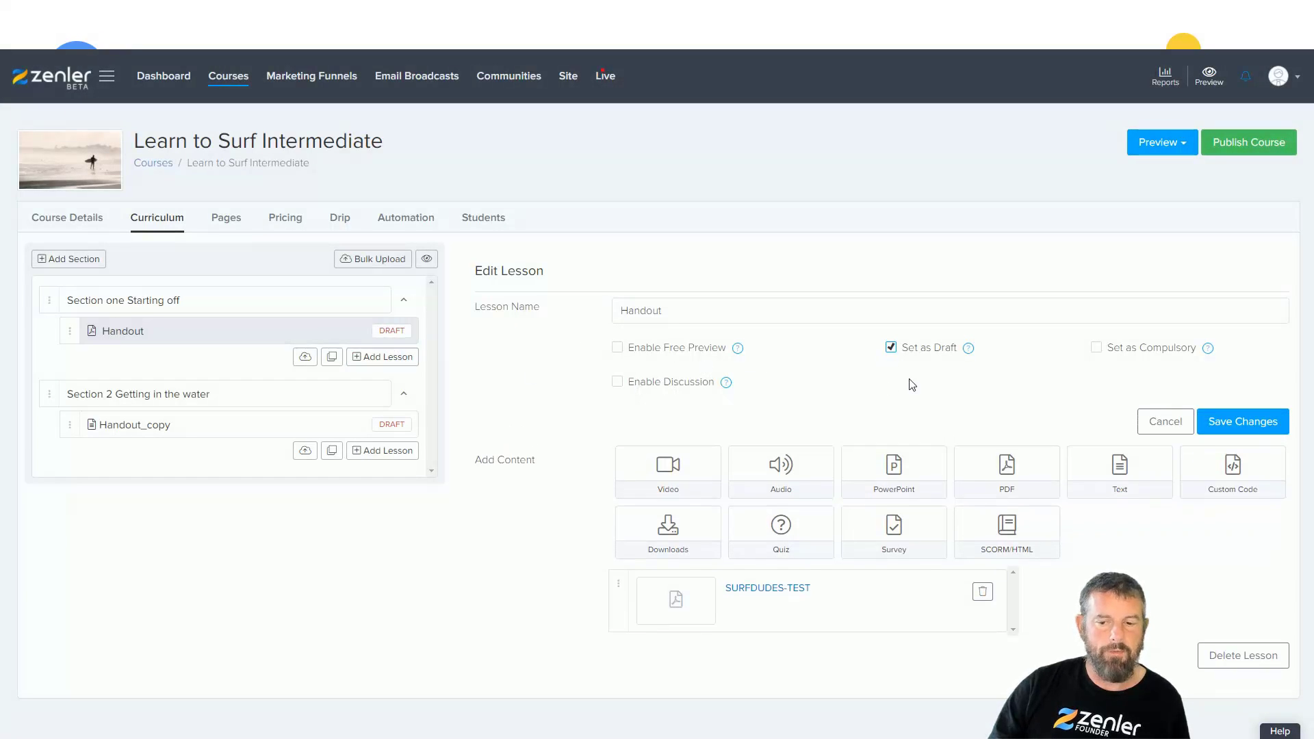
pyautogui.click(891, 349)
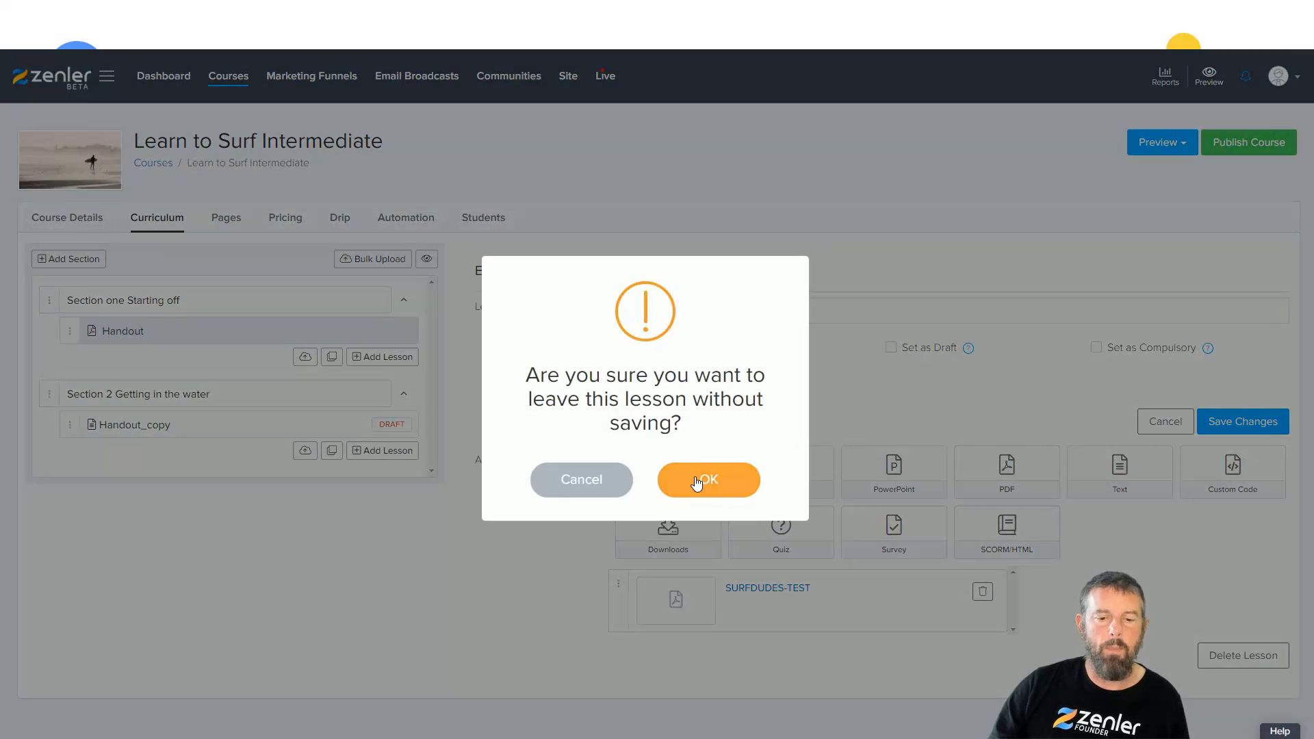
pyautogui.click(696, 479)
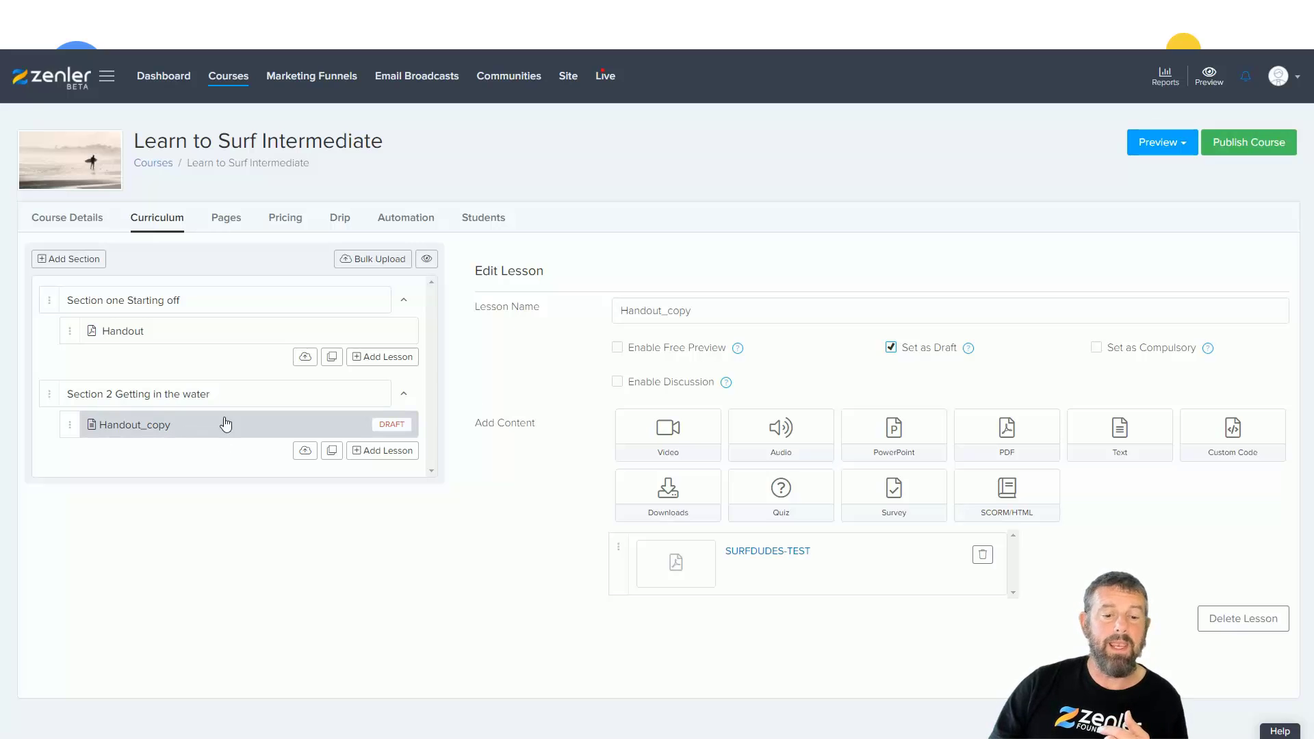
pyautogui.moveTo(662, 310); pyautogui.dragTo(736, 310)
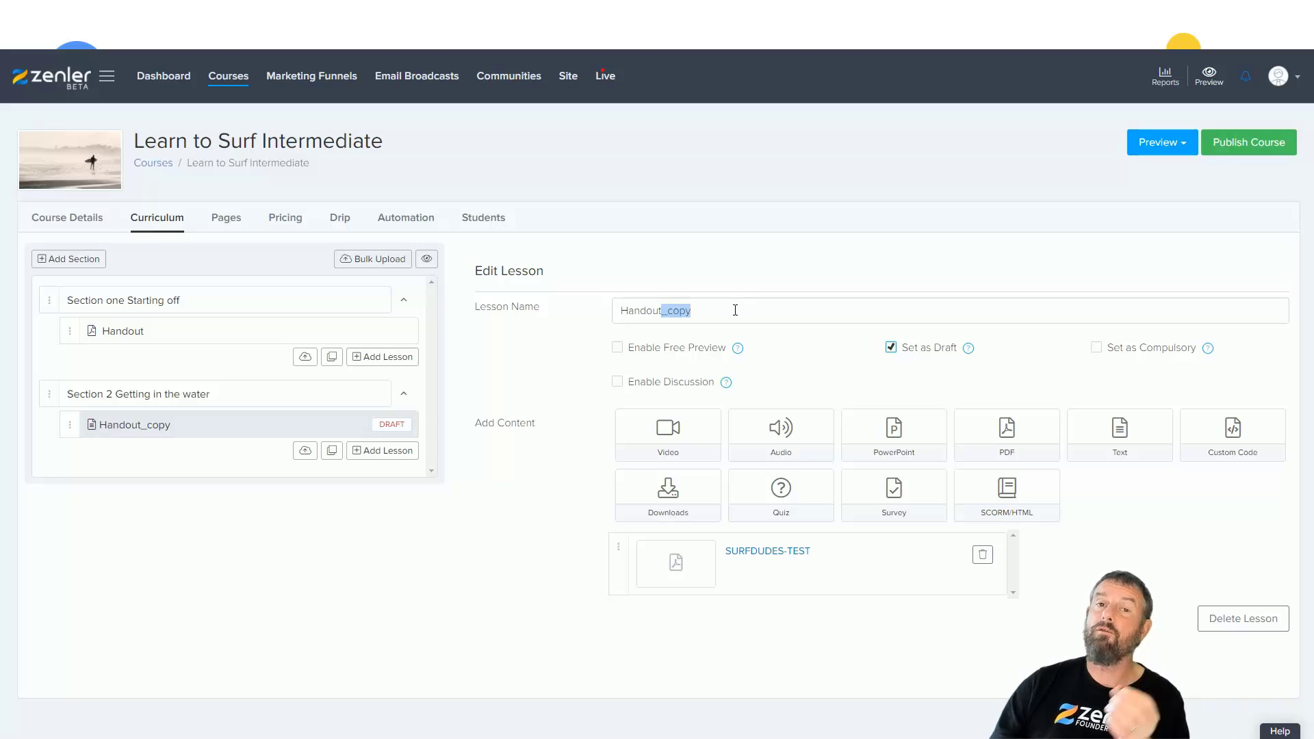
# - Copy Quick Worksheet from Learn to Surf beginners guide into Section one as Quick Worksheet_copy
pyautogui.click(363, 527)
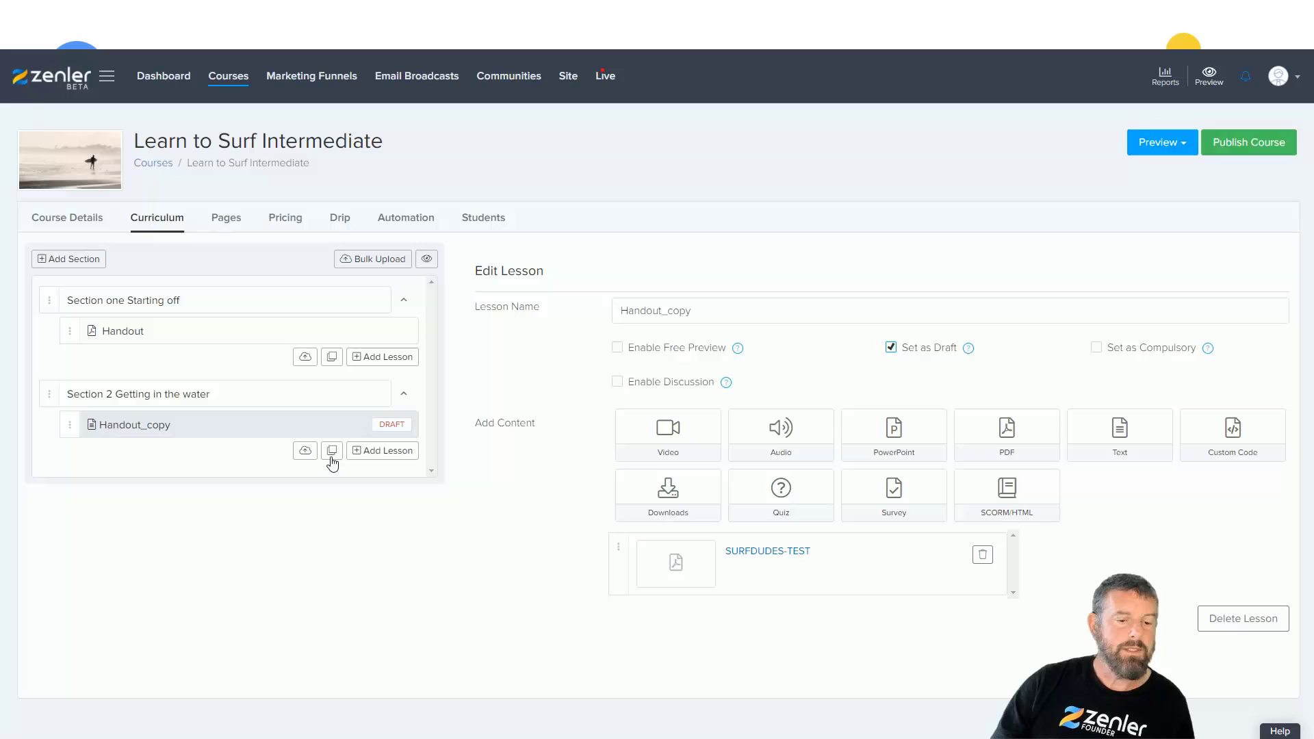
pyautogui.click(333, 357)
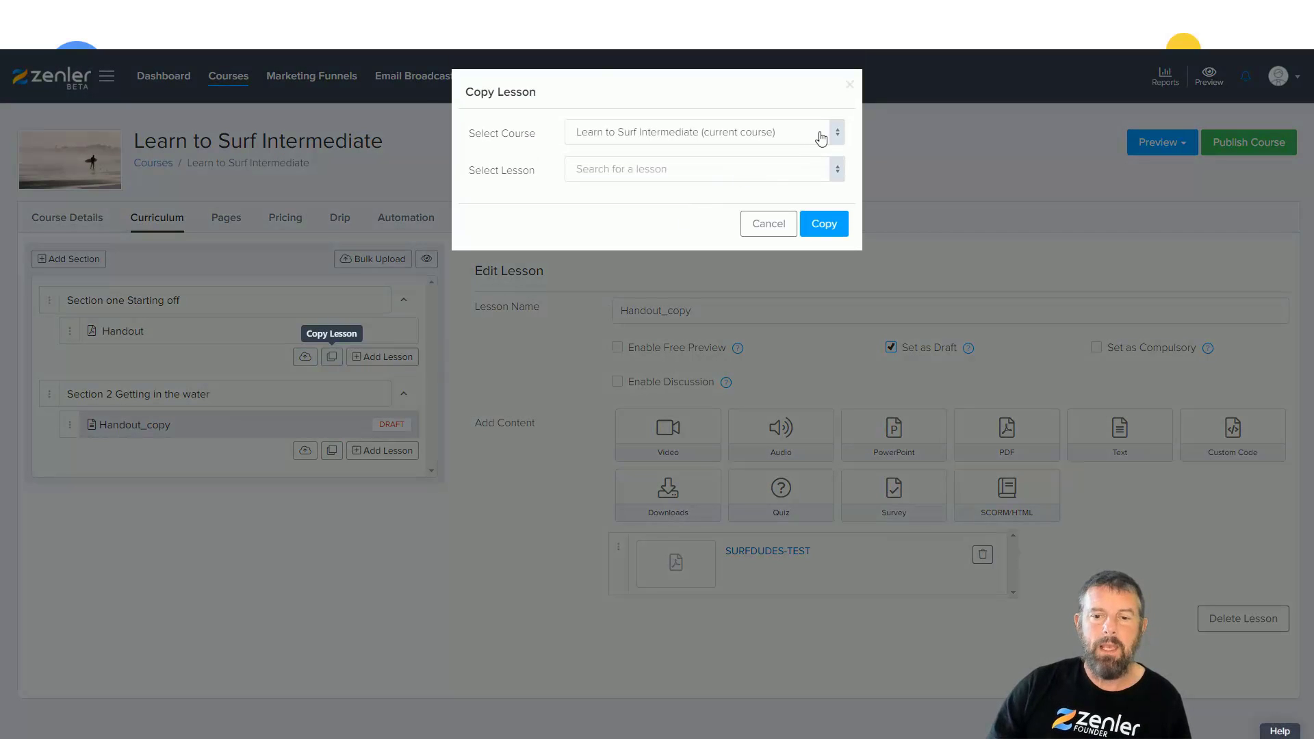
pyautogui.click(837, 138)
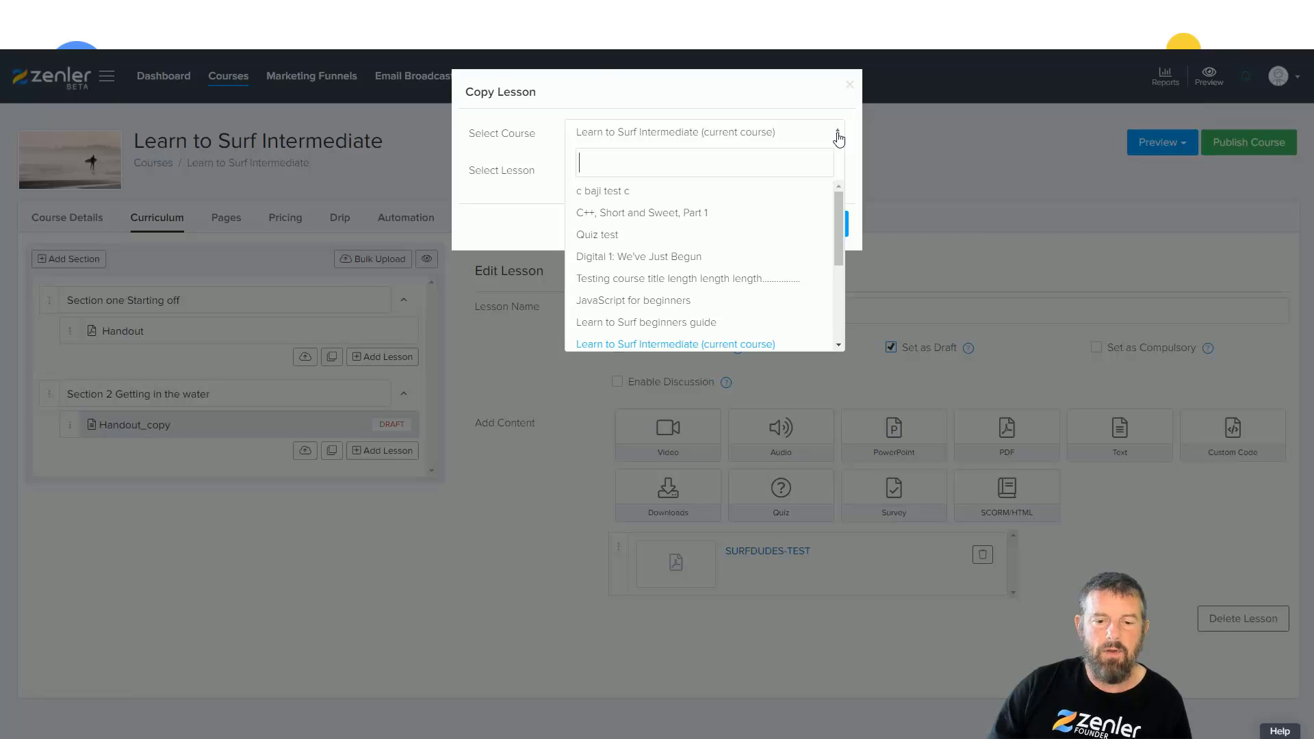
pyautogui.click(643, 327)
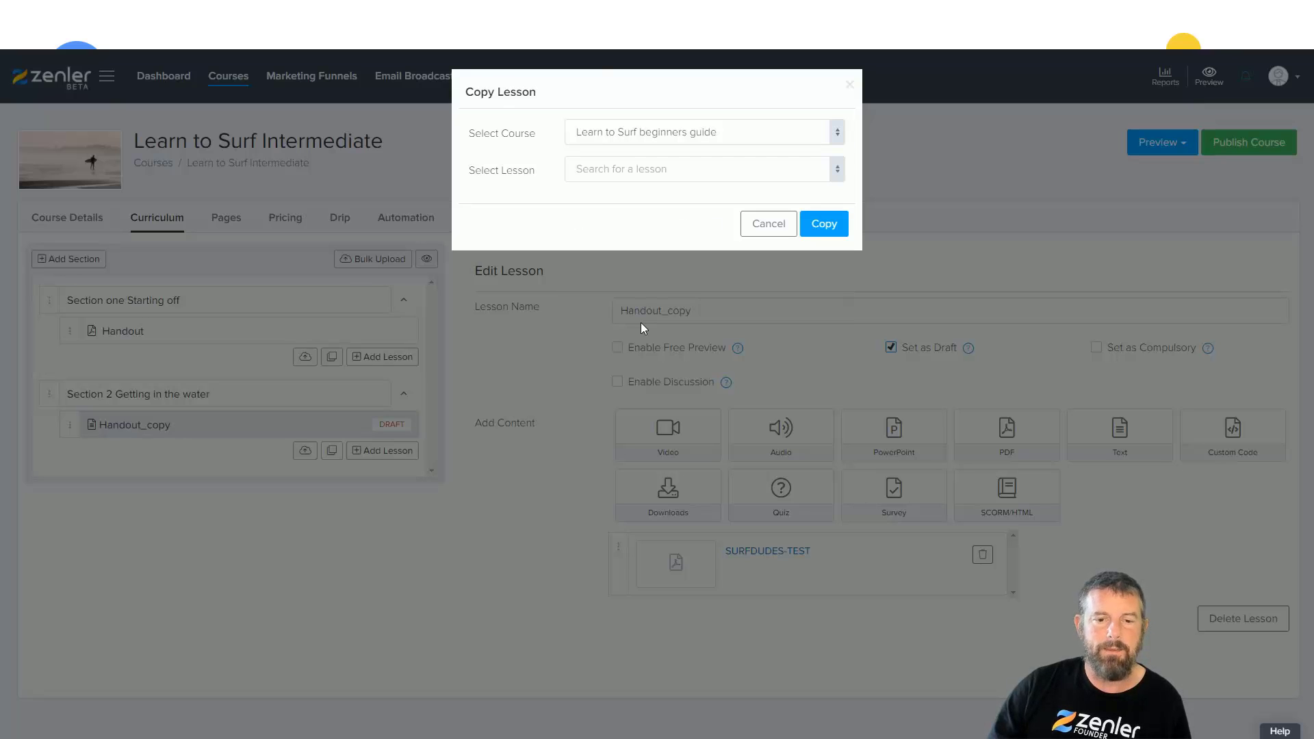
pyautogui.click(599, 176)
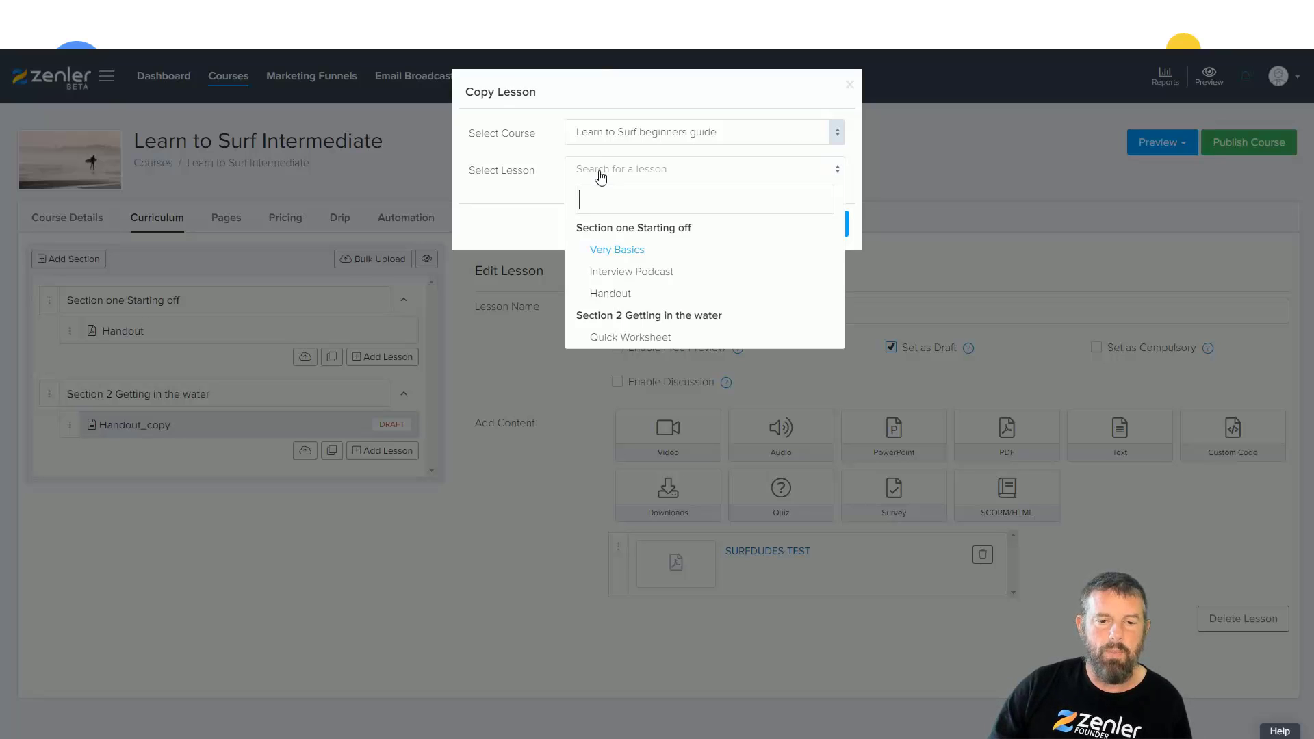
pyautogui.click(632, 338)
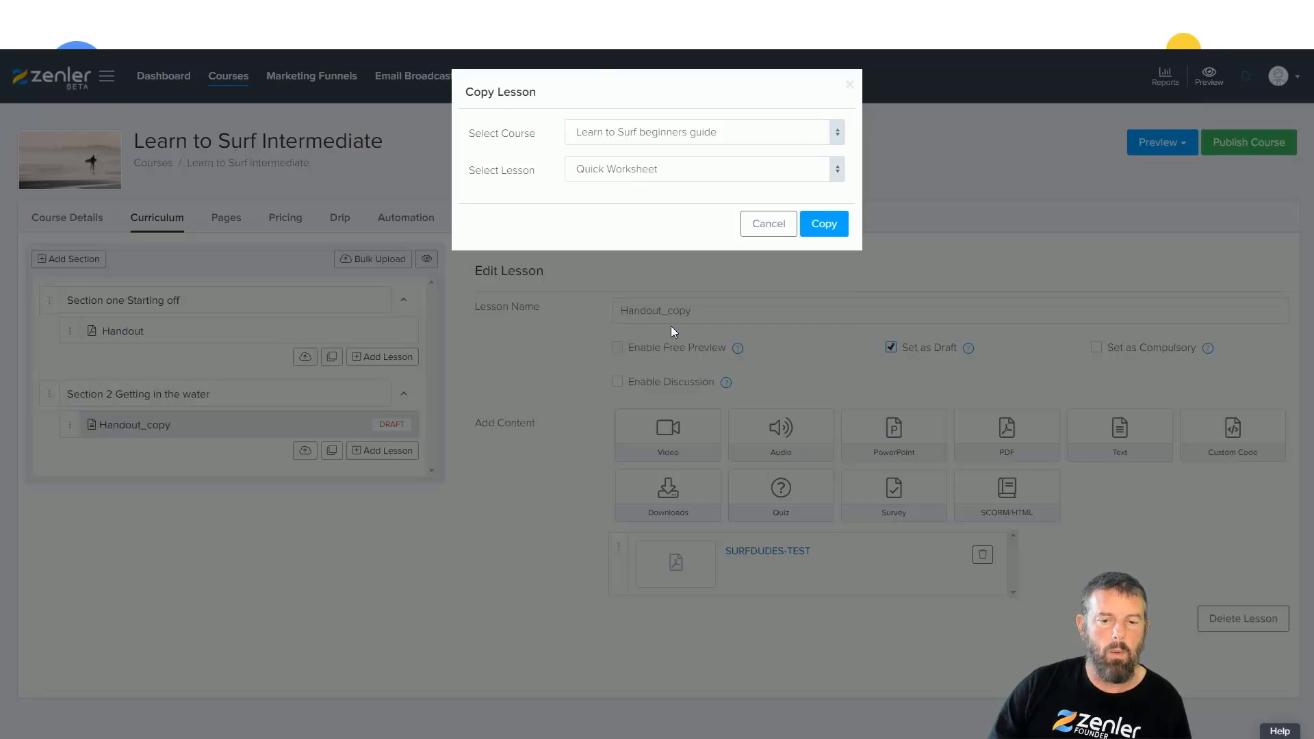
pyautogui.click(825, 225)
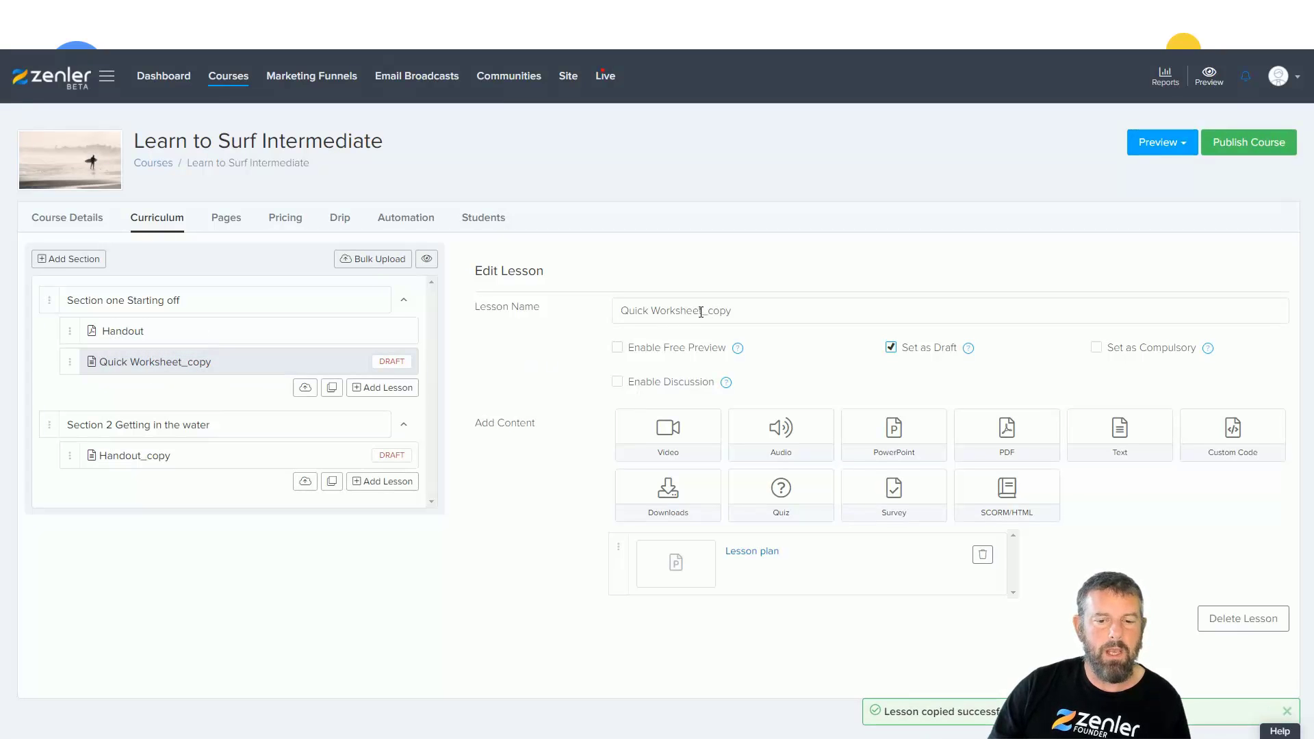
# - Delete '_copy' from the lesson name, clear Set as Draft, and save the changes
pyautogui.moveTo(701, 312); pyautogui.dragTo(720, 311)
pyautogui.press('BackSpace')
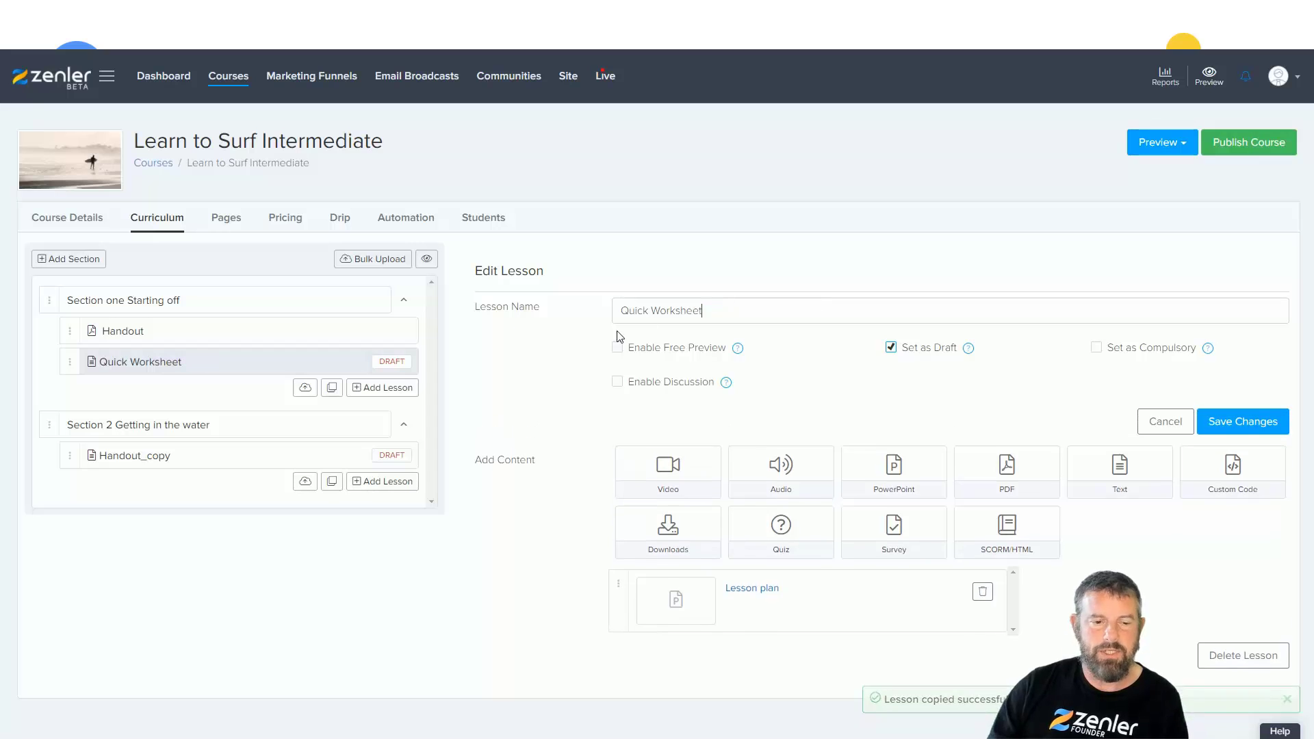
pyautogui.click(891, 349)
pyautogui.click(1226, 421)
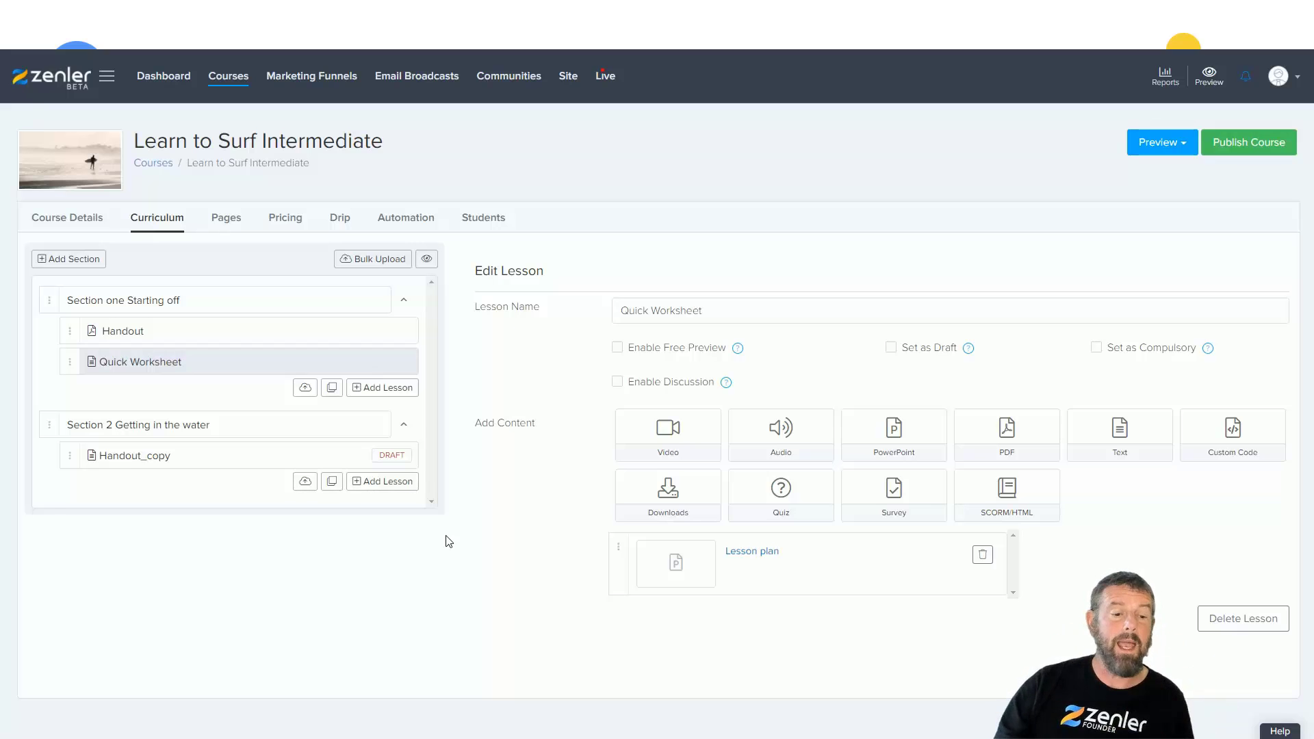
# - Start a Section one lesson copy, view the lesson list, and close without copying
pyautogui.click(332, 388)
pyautogui.click(654, 176)
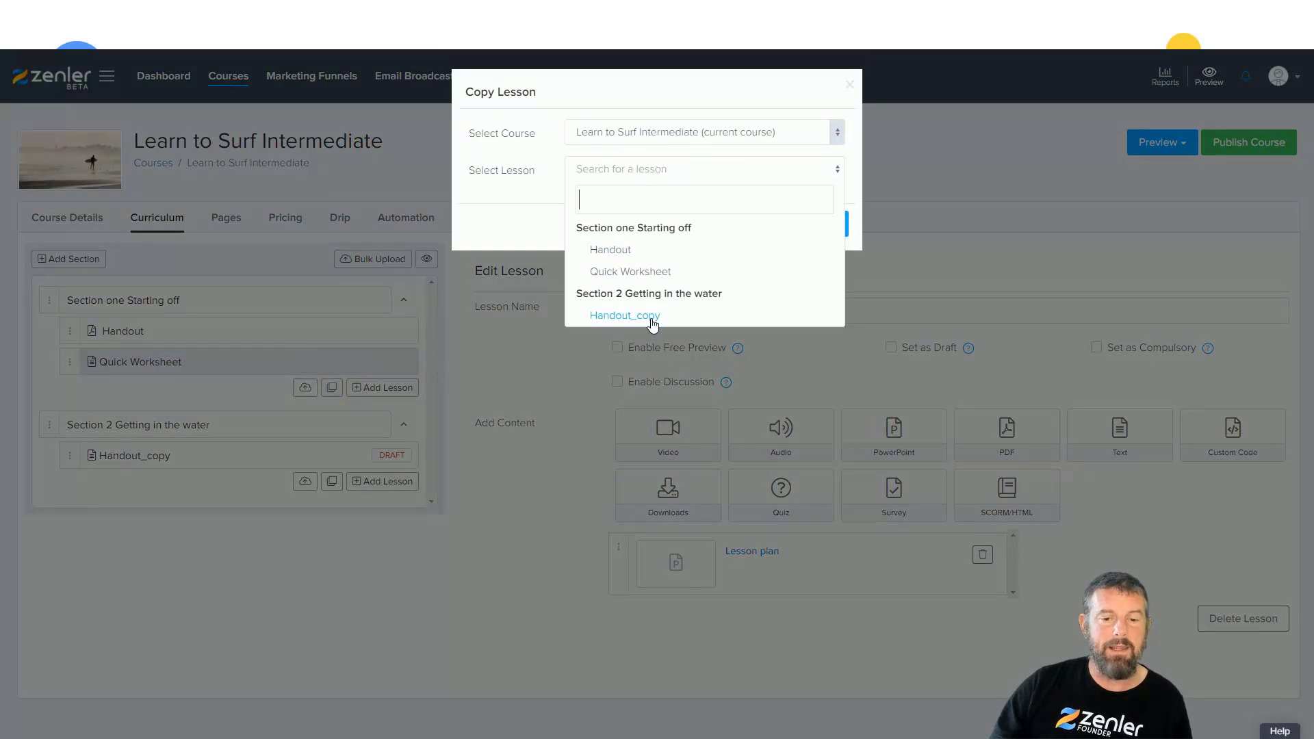
pyautogui.click(849, 84)
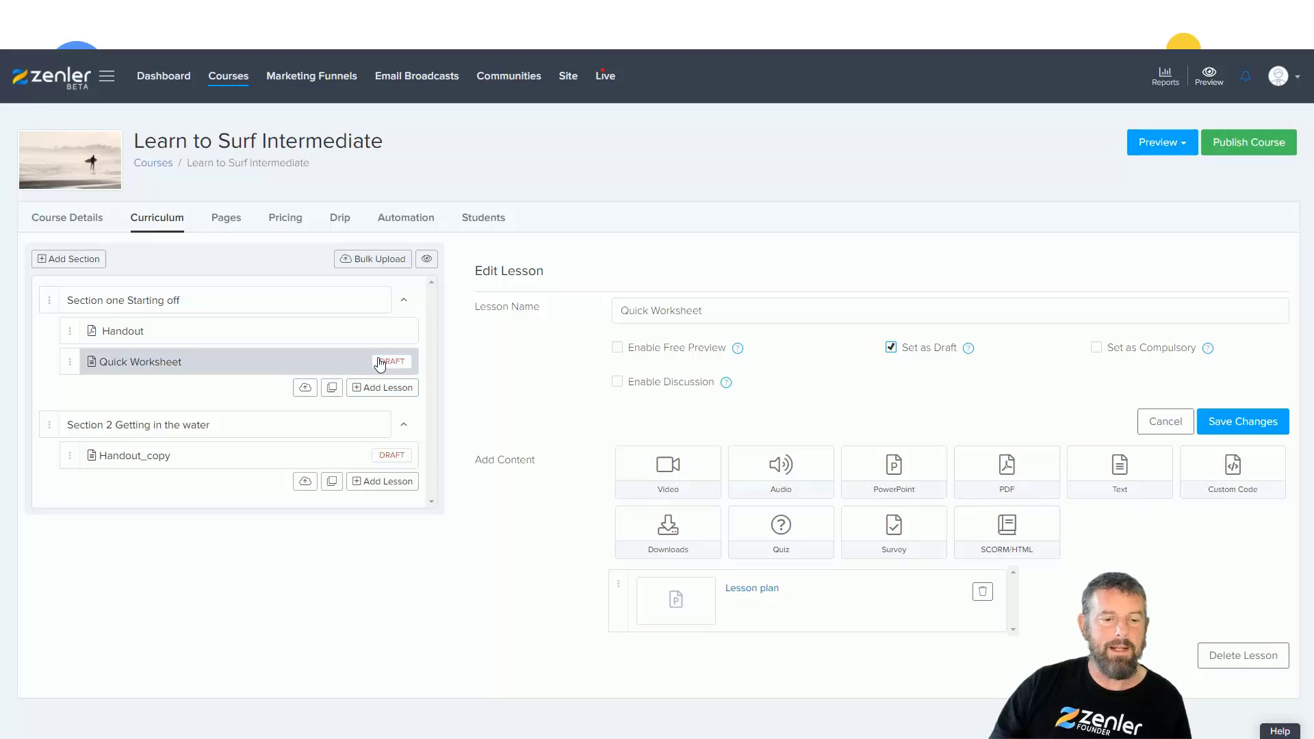
# - Untick Quick Worksheet's Set as Draft, then open Handout_copy, leaving without saving
pyautogui.click(890, 349)
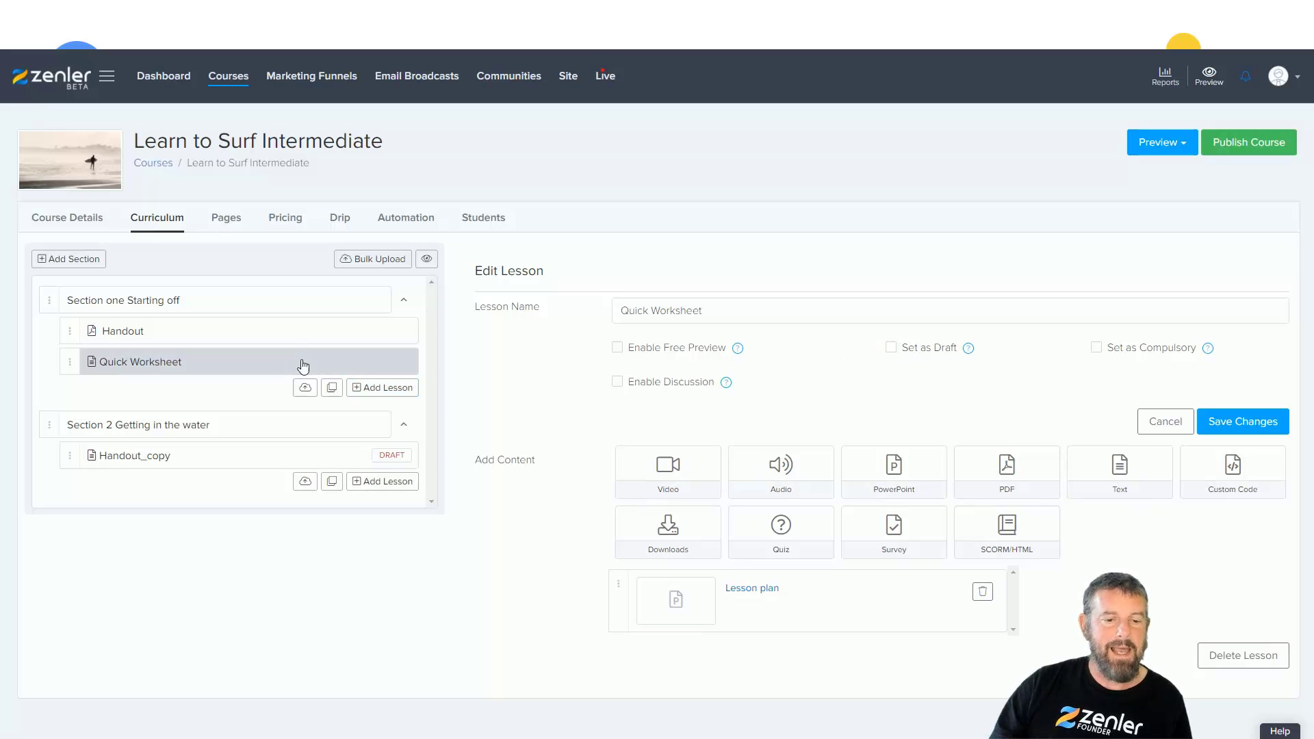
pyautogui.click(333, 466)
pyautogui.click(711, 482)
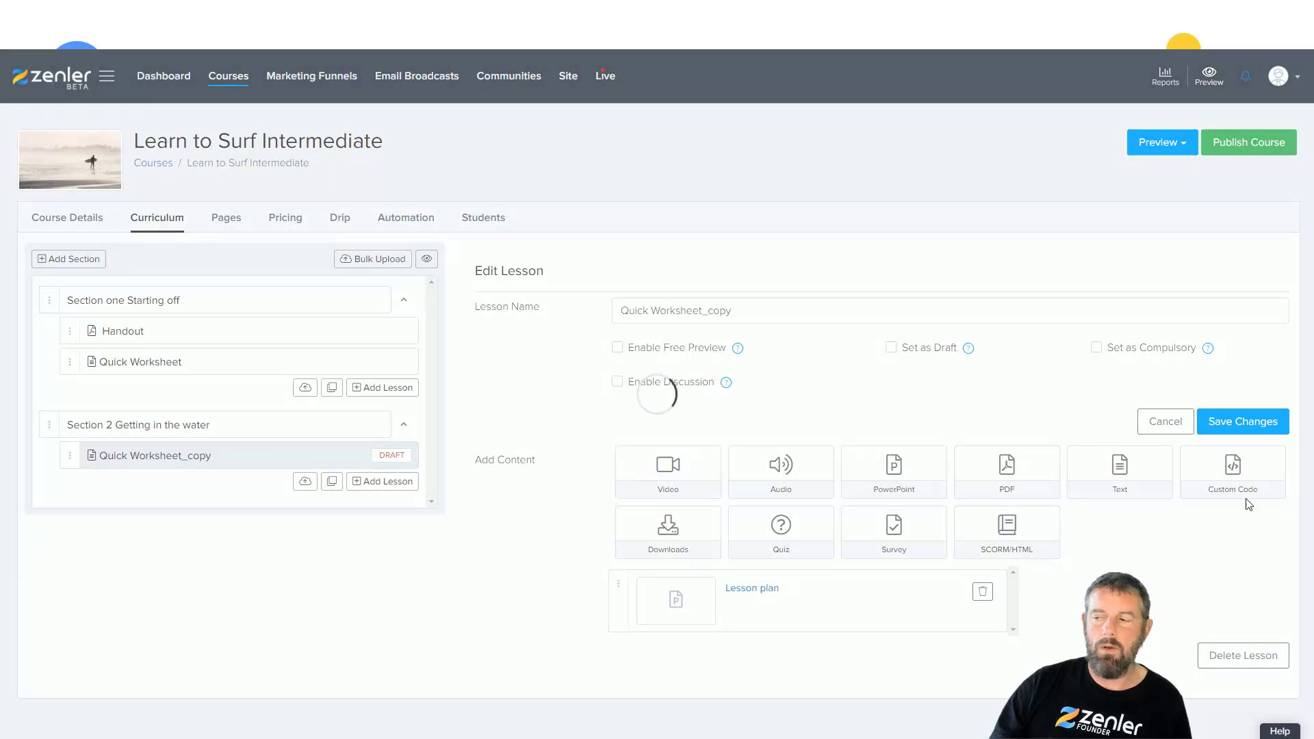